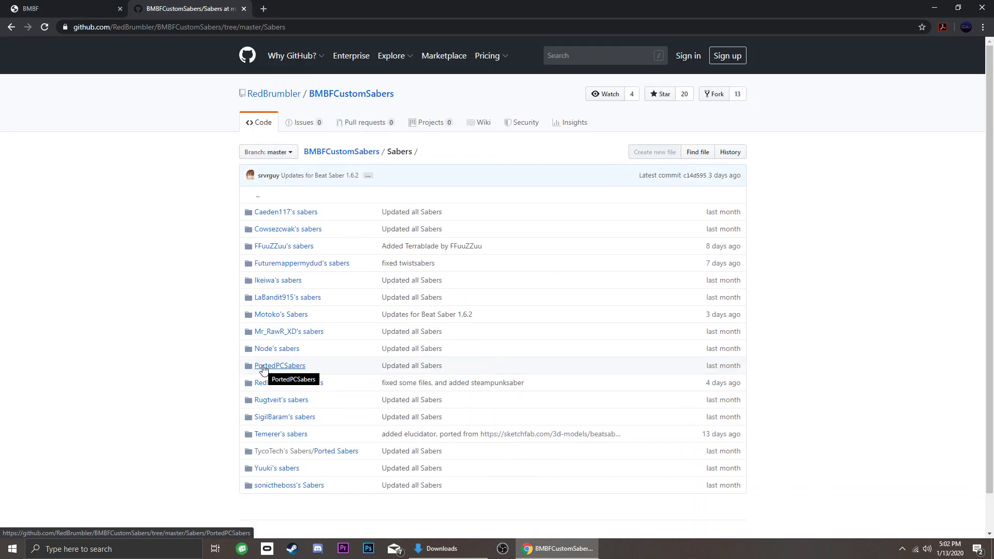
Download BaseBallBatV1.0.0.zip from the Redbrumbler's sabers folder of the BMBFCustomSabers repository.
{"action": "left_click", "coordinate": [266, 383]}
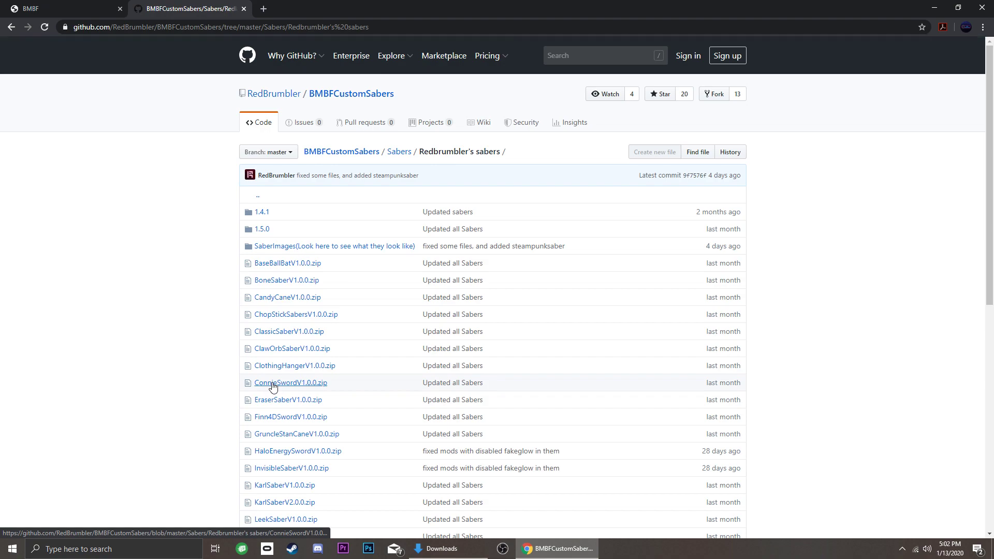
{"action": "left_click", "coordinate": [284, 298]}
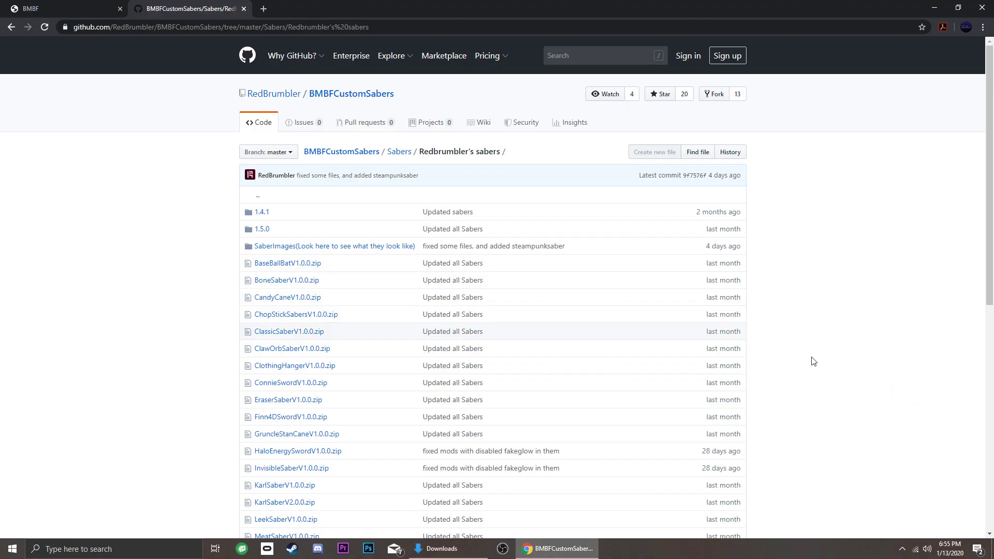
{"action": "left_click", "coordinate": [278, 267]}
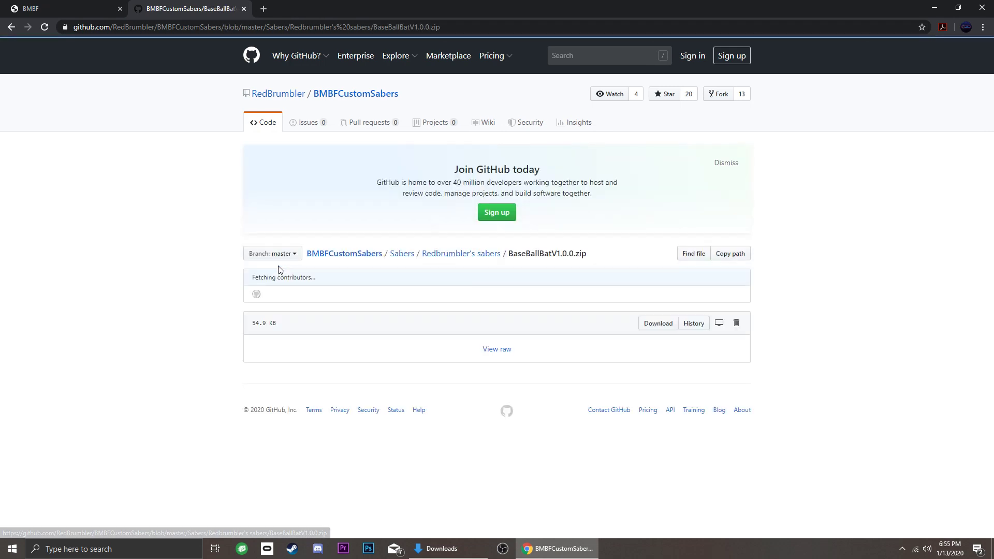
{"action": "left_click", "coordinate": [662, 333]}
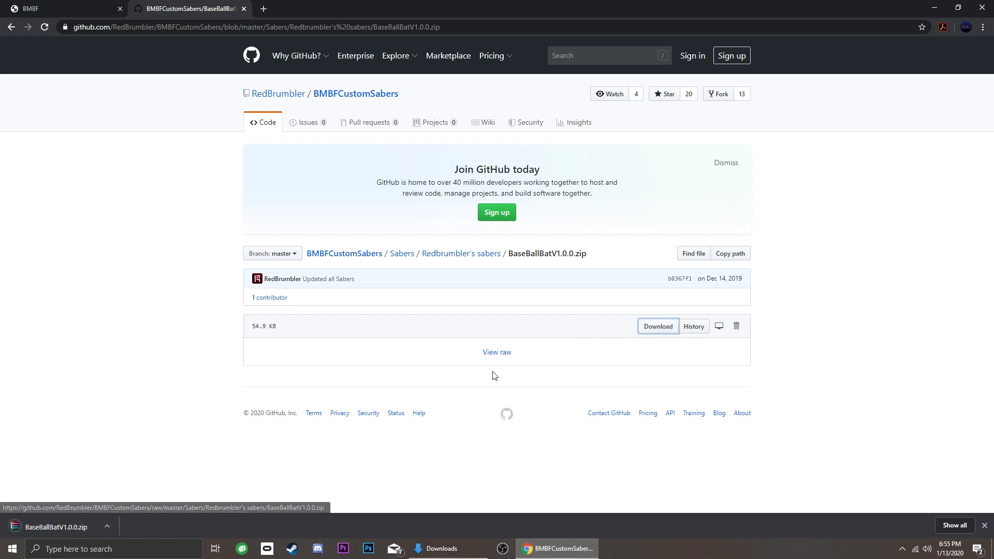
Switch to the Downloads folder and examine bmbfmod.json inside the BaseBallBatV1.0.0 archive without extracting it.
{"action": "left_click", "coordinate": [441, 548]}
{"action": "double_click", "coordinate": [136, 85]}
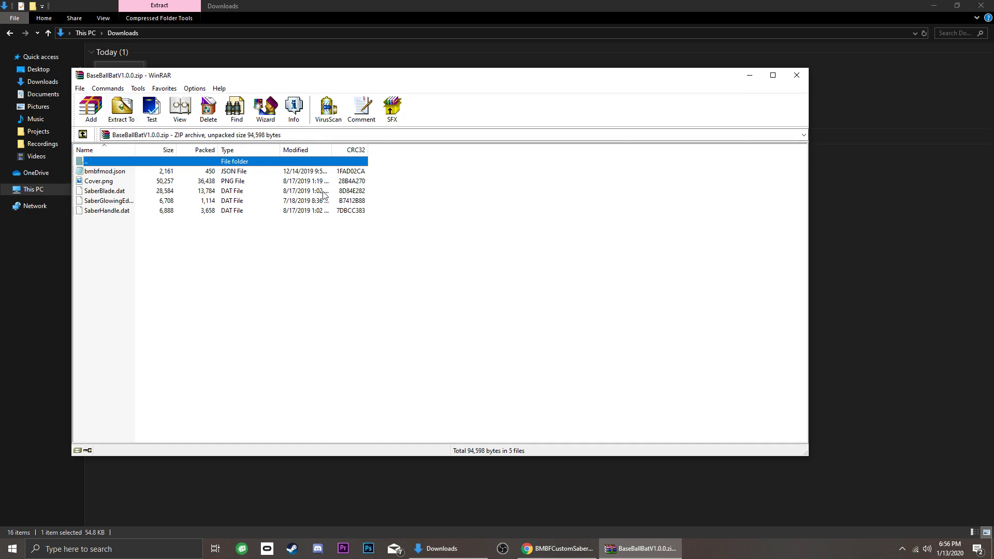
{"action": "double_click", "coordinate": [177, 172]}
{"action": "left_click", "coordinate": [172, 170]}
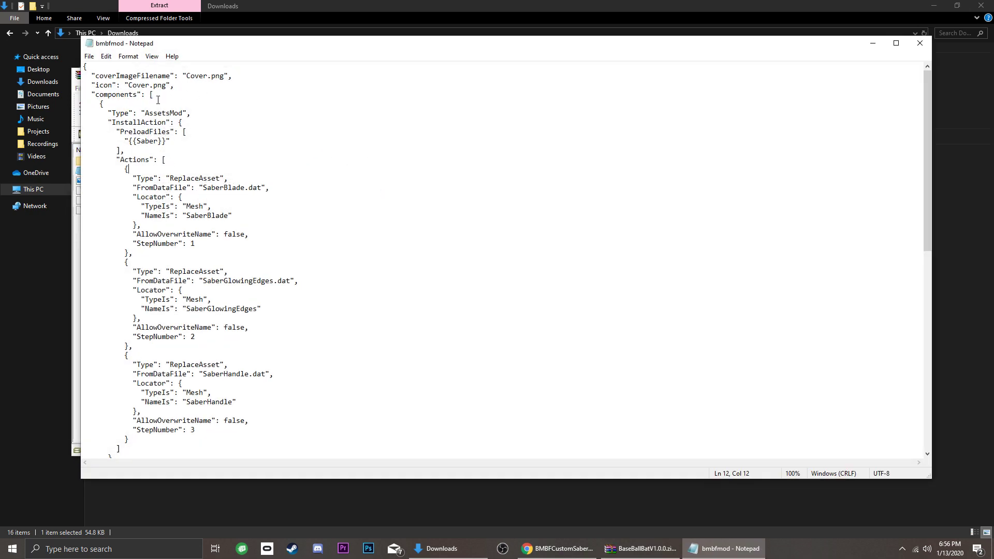
{"action": "left_click", "coordinate": [920, 44]}
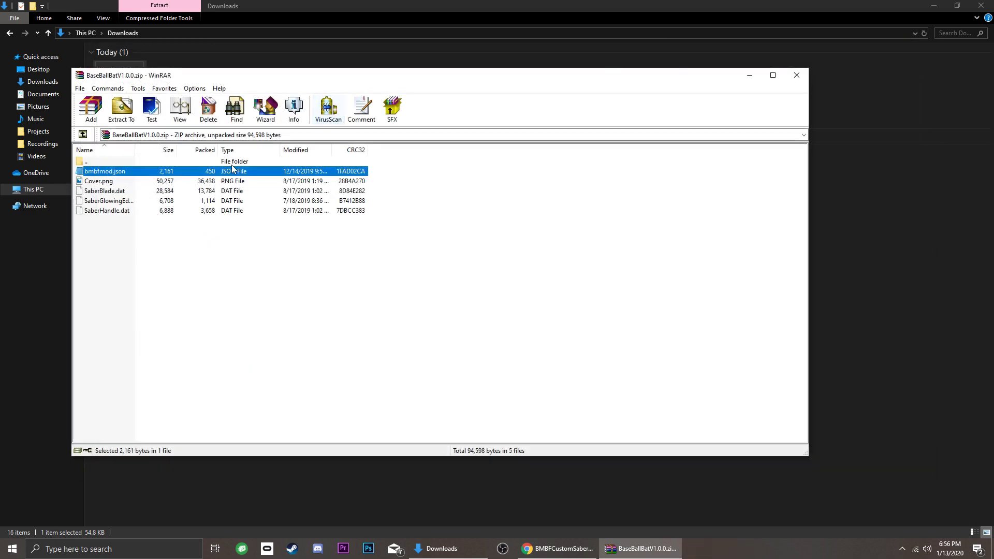
{"action": "left_click", "coordinate": [796, 75]}
Extract the BaseBallBatV1.0.0 archive into a folder of the same name in Downloads and open that folder.
{"action": "right_click", "coordinate": [120, 95]}
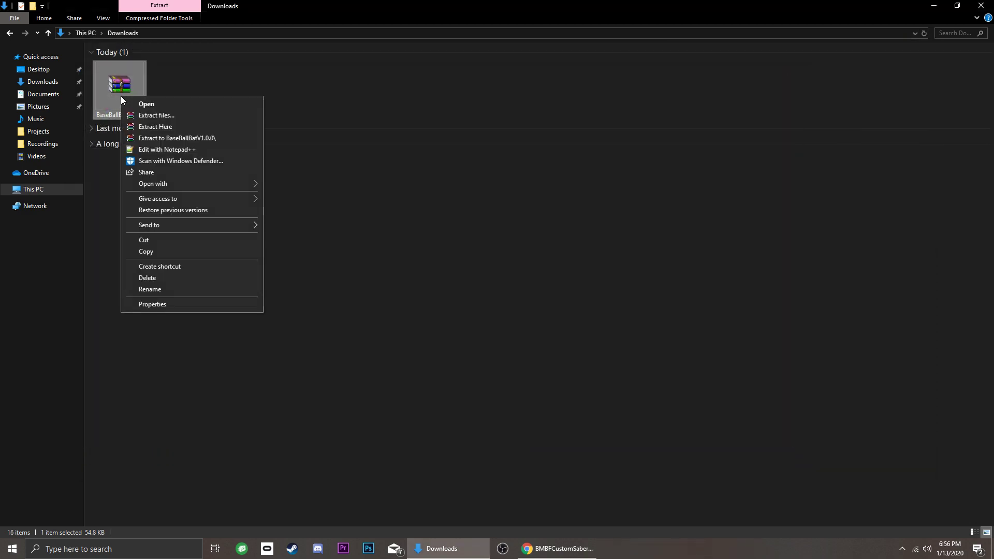
{"action": "left_click", "coordinate": [150, 115]}
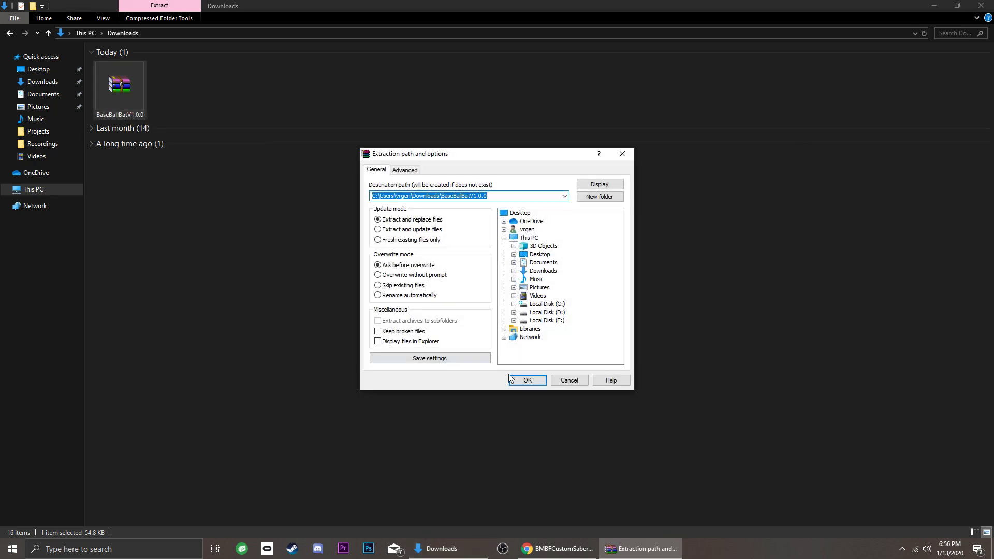
{"action": "left_click", "coordinate": [522, 382]}
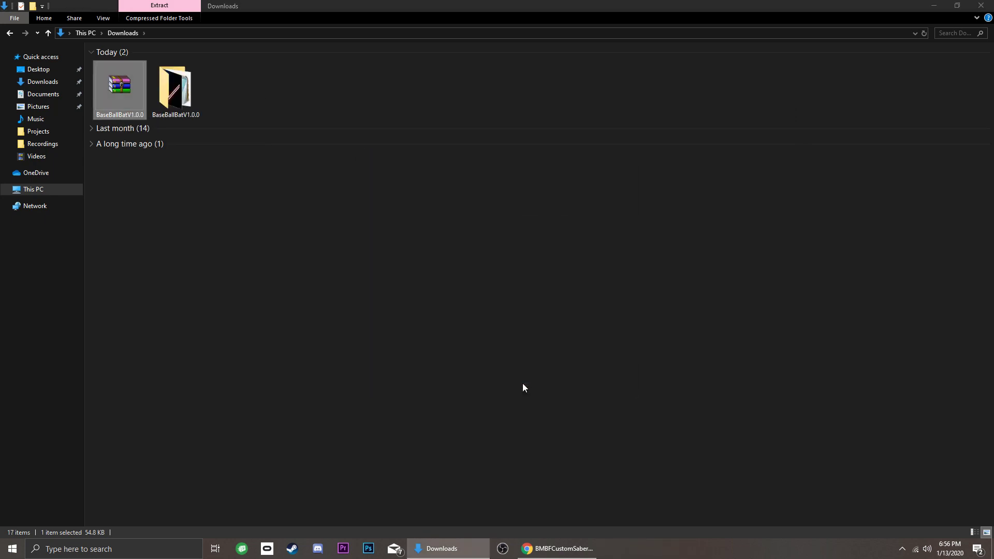
{"action": "double_click", "coordinate": [179, 86]}
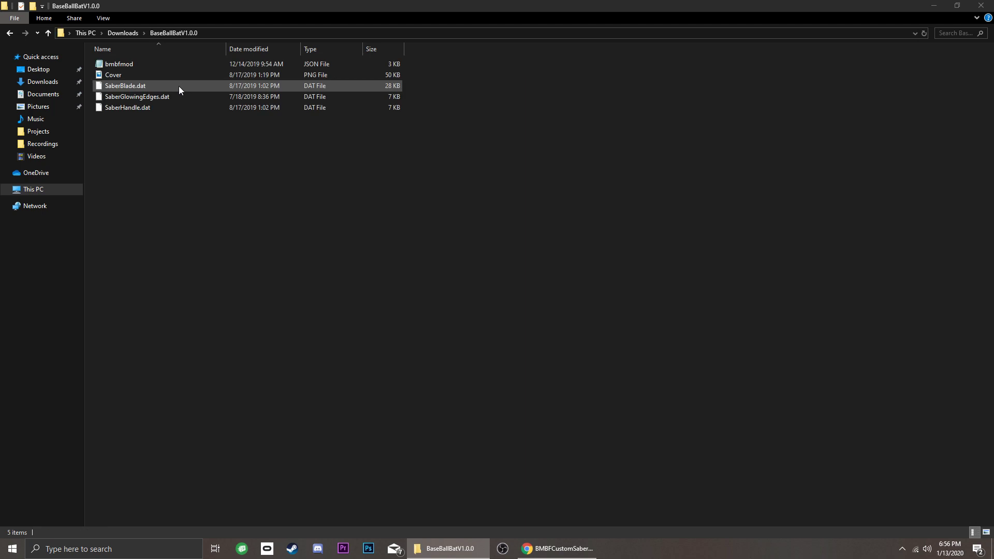
In Notepad, replace {{Saber}} under PreloadFiles in the bmbfmod file with sharedassets18.assets, then save and close the file.
{"action": "right_click", "coordinate": [115, 65]}
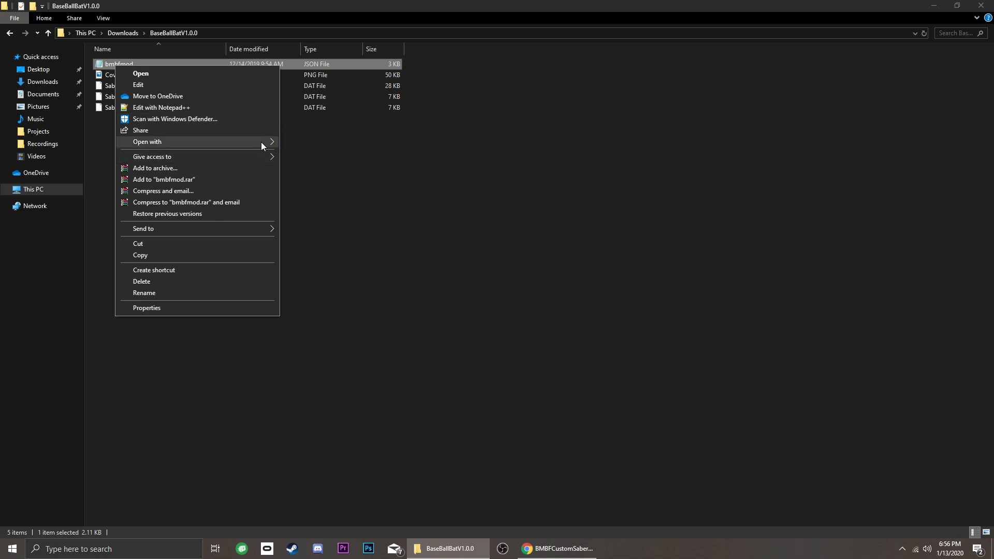
{"action": "mouse_move", "coordinate": [261, 145]}
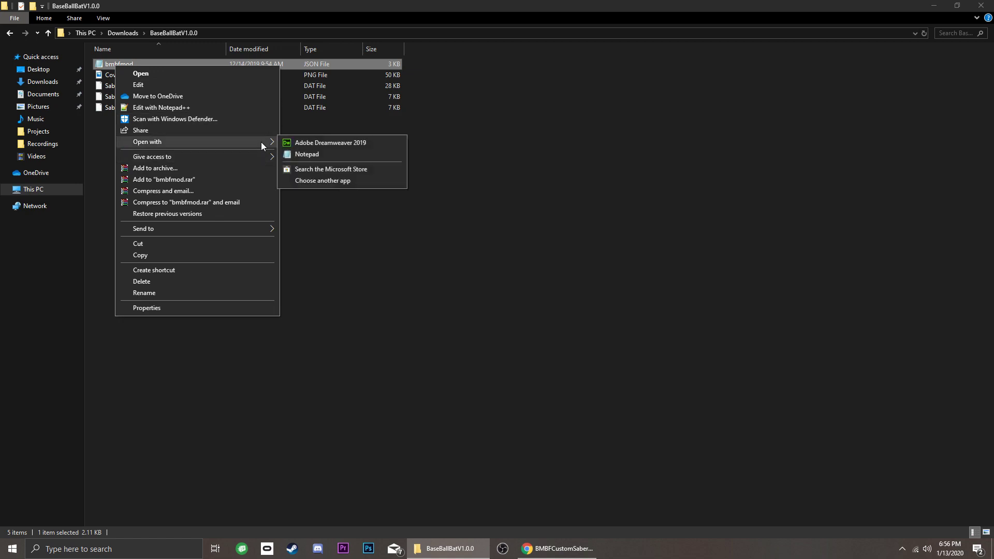
{"action": "left_click", "coordinate": [305, 155]}
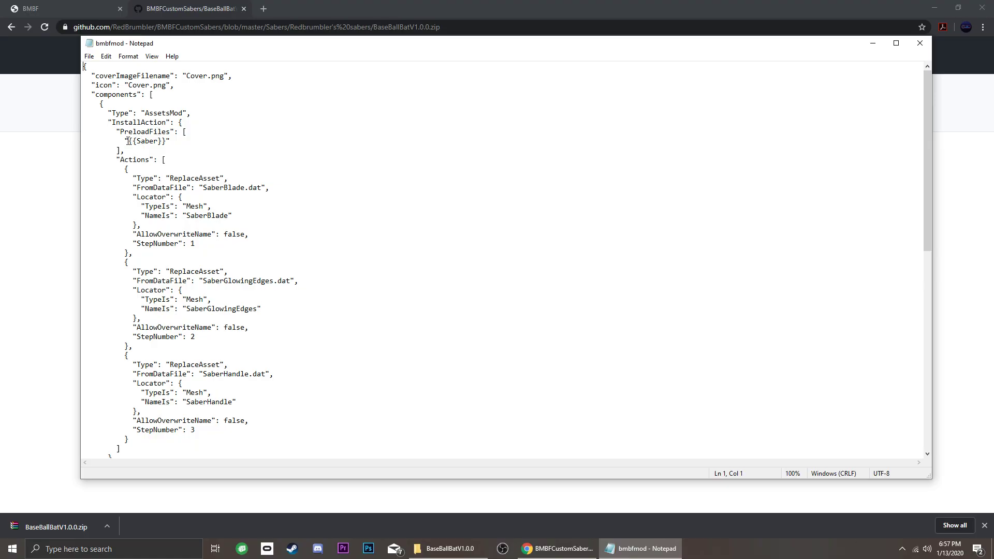
{"action": "left_click_drag", "start_coordinate": [128, 141], "coordinate": [166, 144]}
{"action": "type", "text": "sharedassets"}
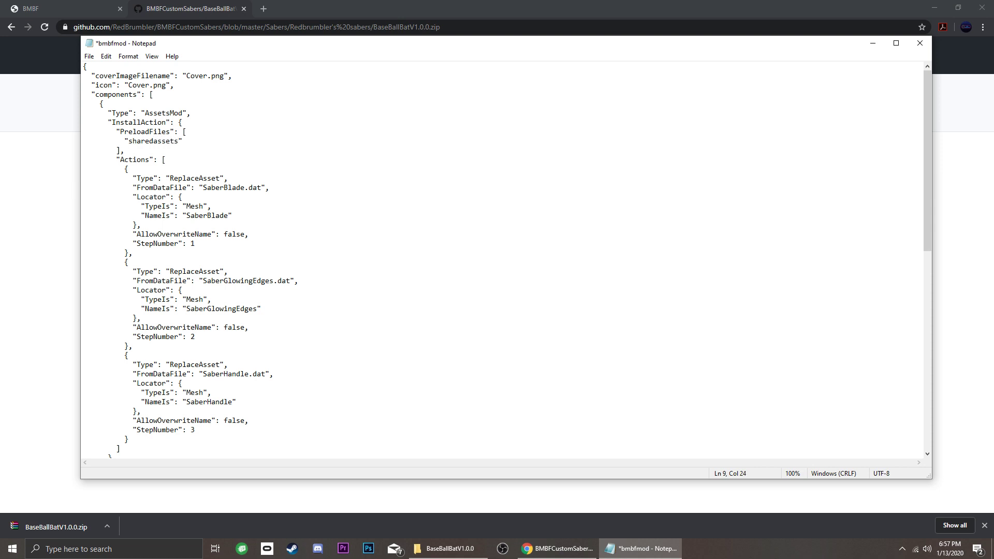
{"action": "type", "text": "18.assets"}
{"action": "left_click", "coordinate": [919, 44]}
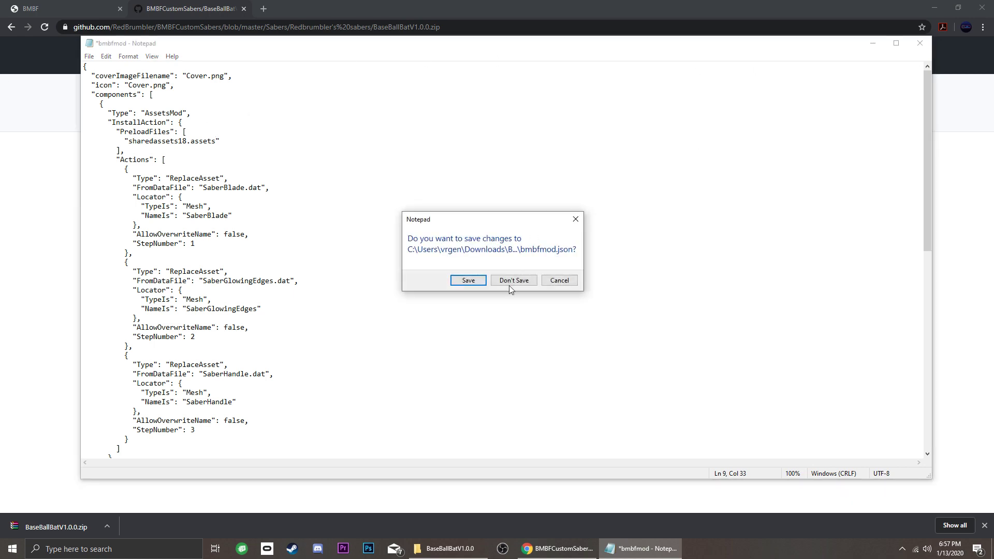
{"action": "left_click", "coordinate": [476, 284]}
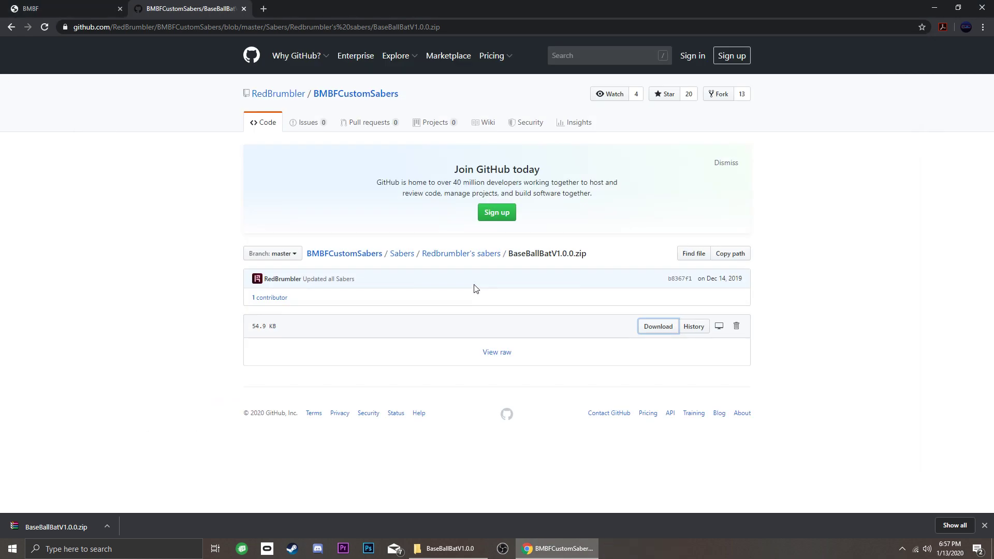
Compress all five files in the extracted BaseBallBatV1.0.0 folder into a ZIP archive named BaseBallBatV1.0.0.zip.
{"action": "left_click", "coordinate": [449, 549]}
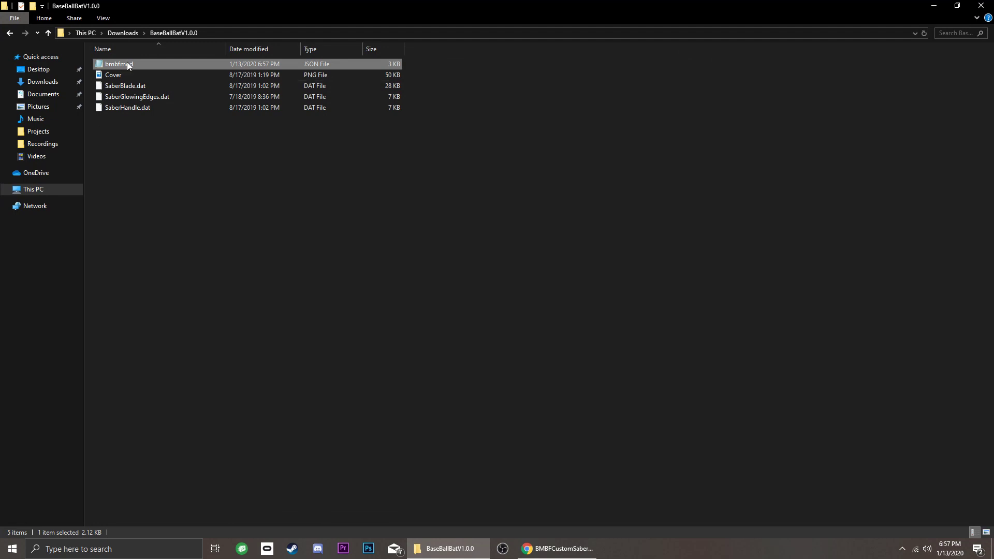
{"action": "left_click_drag", "start_coordinate": [123, 127], "coordinate": [108, 64]}
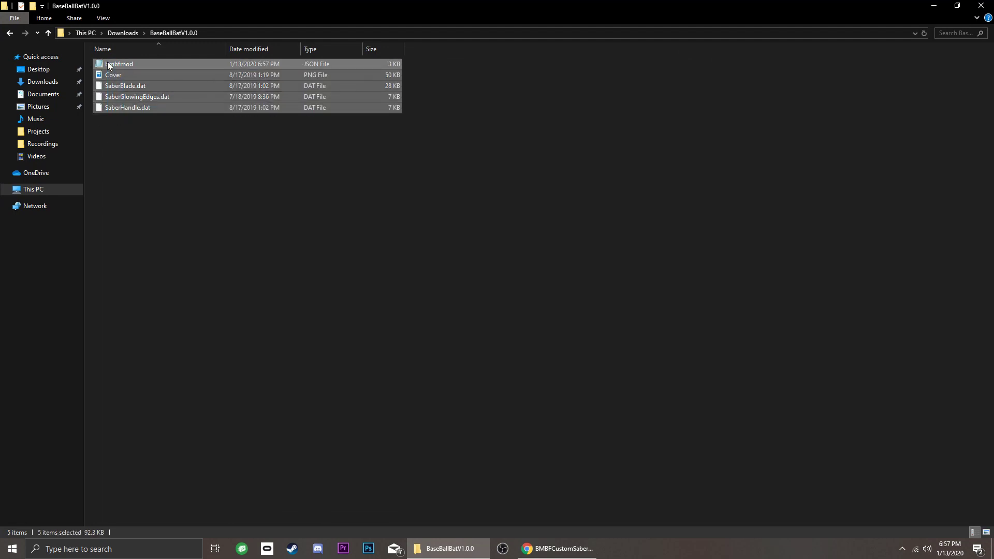
{"action": "right_click", "coordinate": [108, 65]}
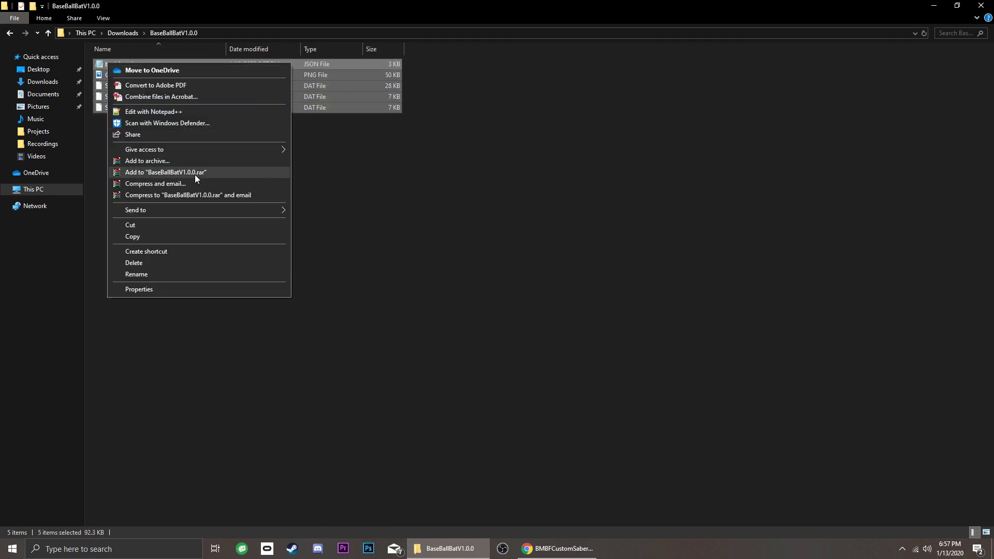
{"action": "left_click", "coordinate": [188, 162]}
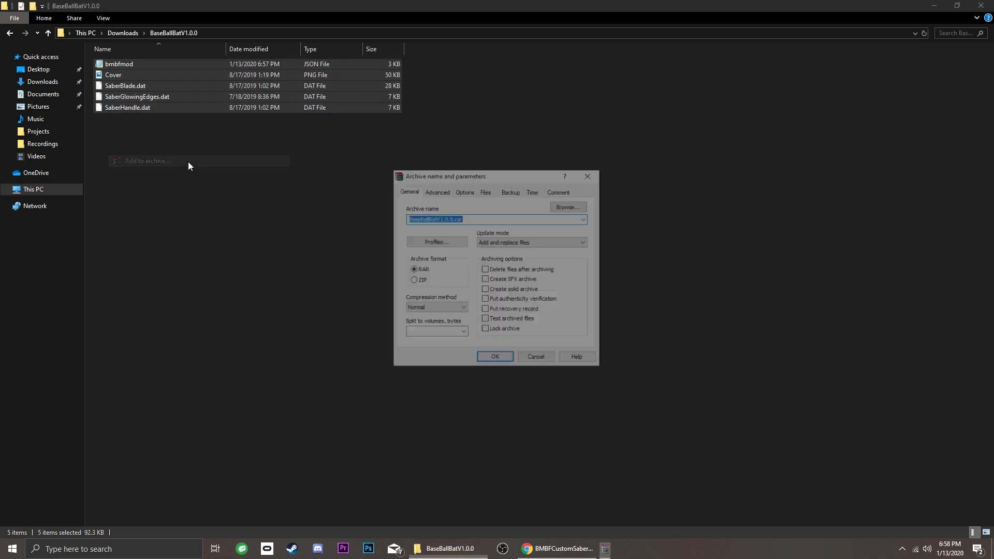
{"action": "left_click", "coordinate": [413, 281]}
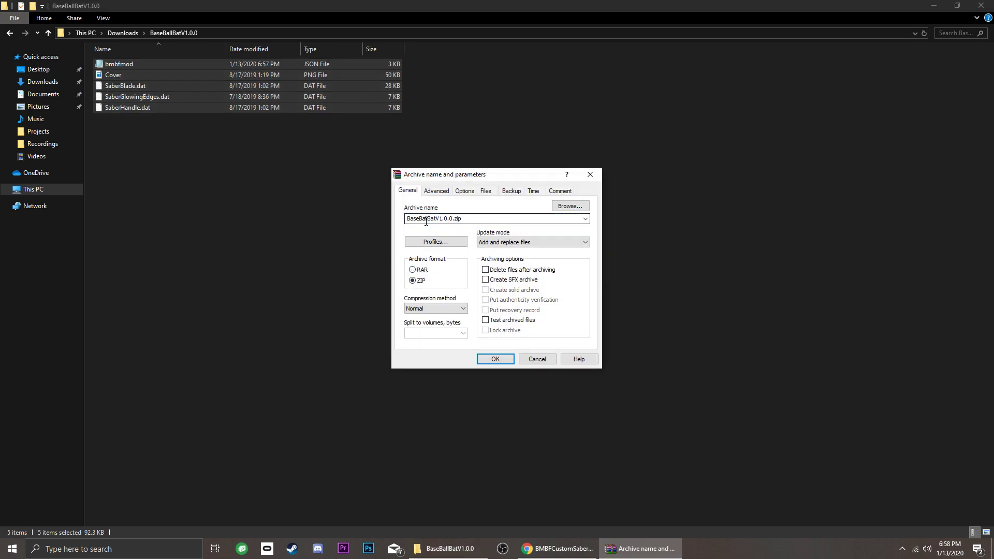
{"action": "left_click", "coordinate": [499, 357]}
Upload the new BaseBallBatV1.0.0 archive to BMBF in the browser and sync to Beat Saber.
{"action": "left_click", "coordinate": [155, 65]}
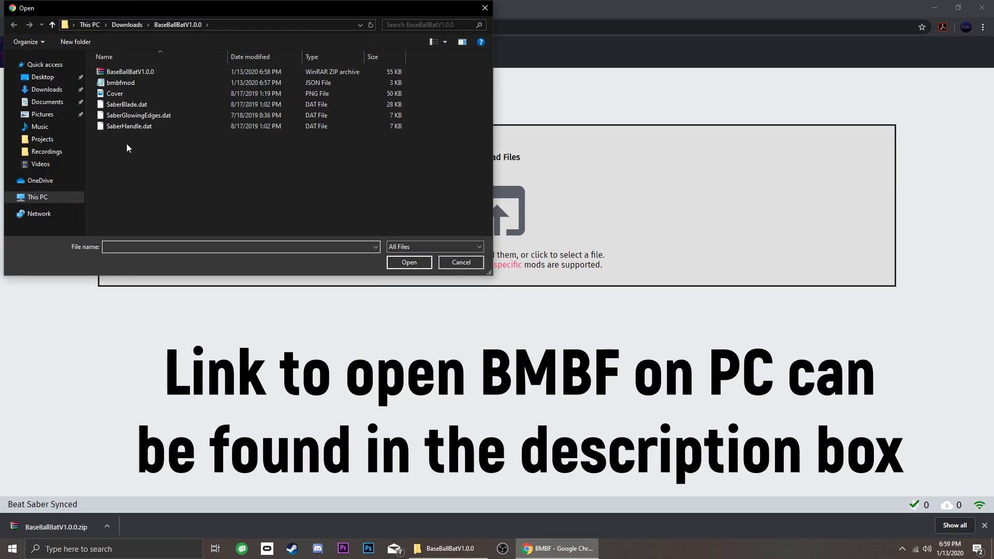
{"action": "left_click", "coordinate": [147, 72]}
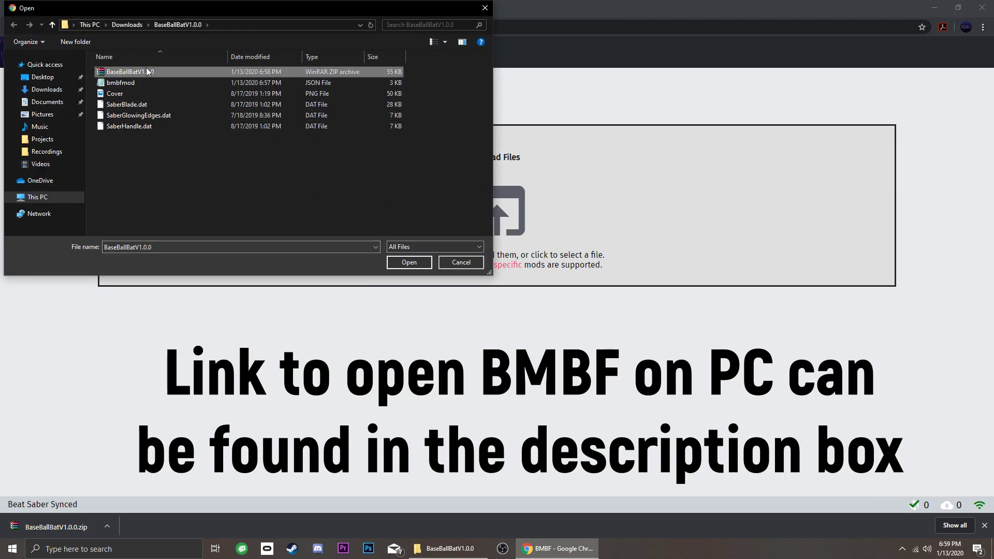
{"action": "left_click", "coordinate": [404, 262]}
{"action": "left_click", "coordinate": [930, 54]}
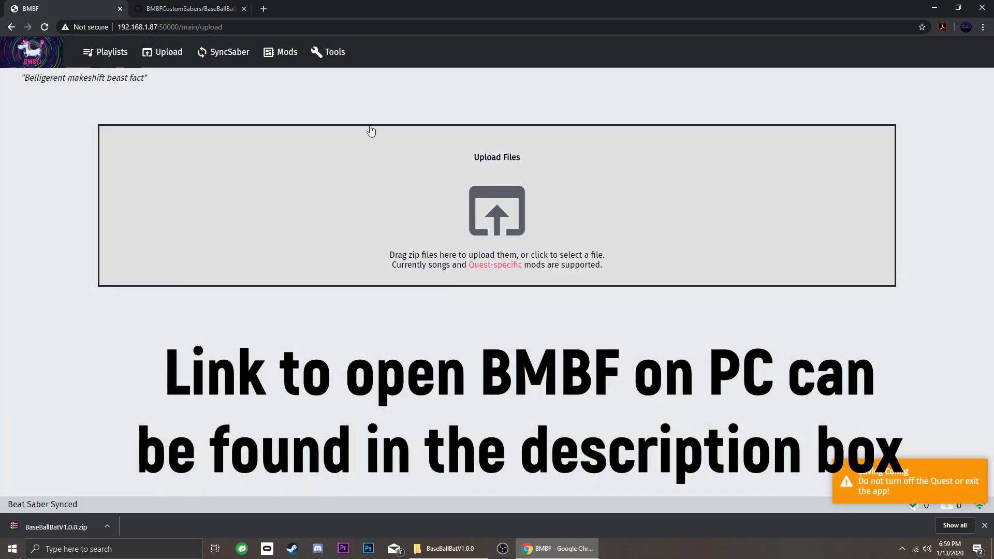
Activate the BaseBall Bat V1 mod in BMBF, accepting the compatibility warning, and sync to Beat Saber.
{"action": "left_click", "coordinate": [283, 52]}
{"action": "left_click", "coordinate": [955, 221]}
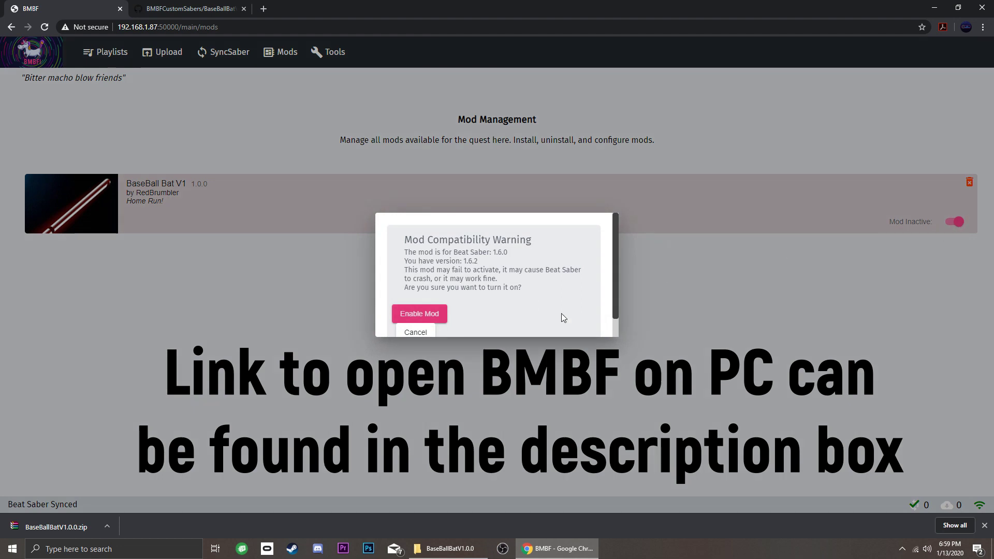
{"action": "left_click", "coordinate": [439, 319]}
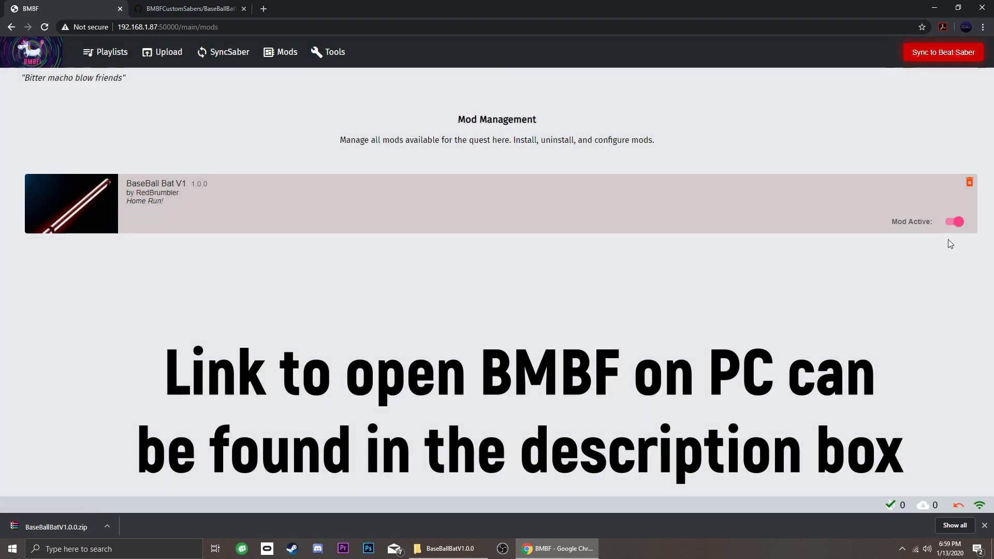
{"action": "left_click", "coordinate": [937, 54]}
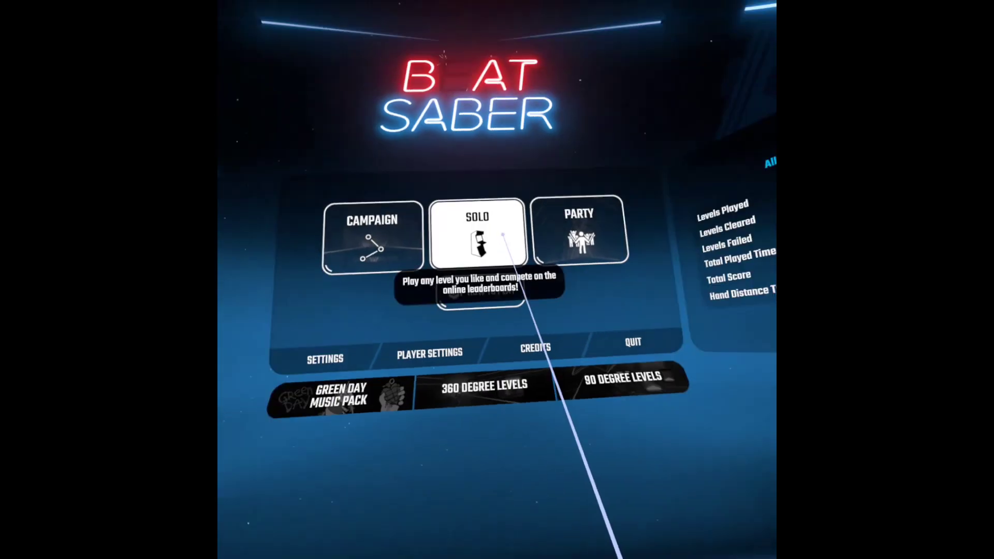
{"action": "left_click", "coordinate": [502, 234]}
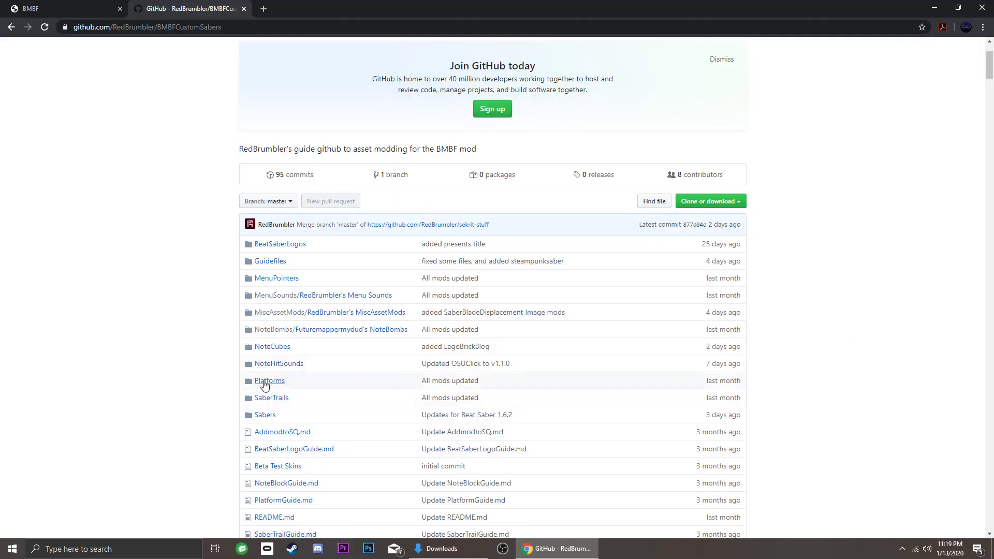
Download toiletplatform.zip from the Futuremappermydud's Platforms folder of the BMBFCustomSabers repository.
{"action": "left_click", "coordinate": [263, 381]}
{"action": "left_click", "coordinate": [290, 212]}
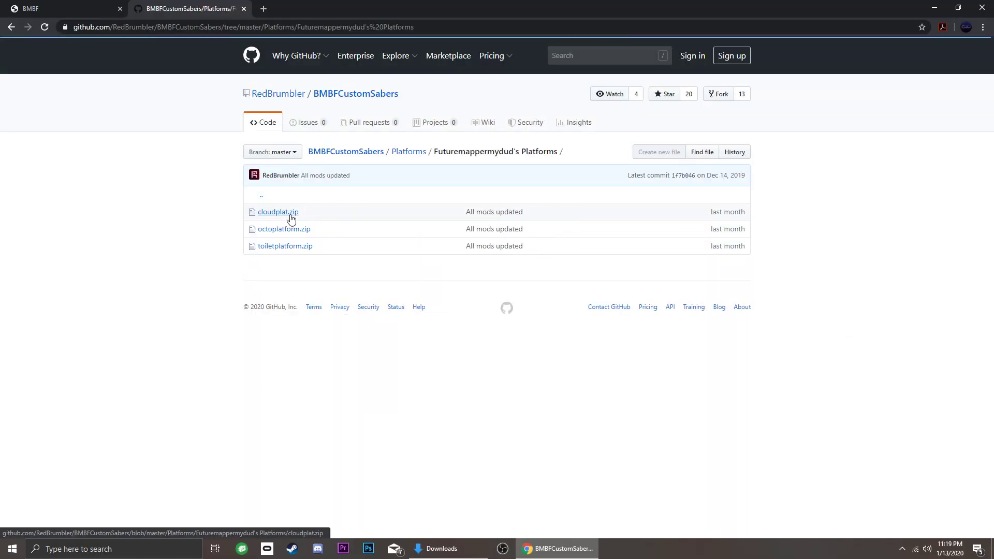
{"action": "left_click", "coordinate": [275, 247]}
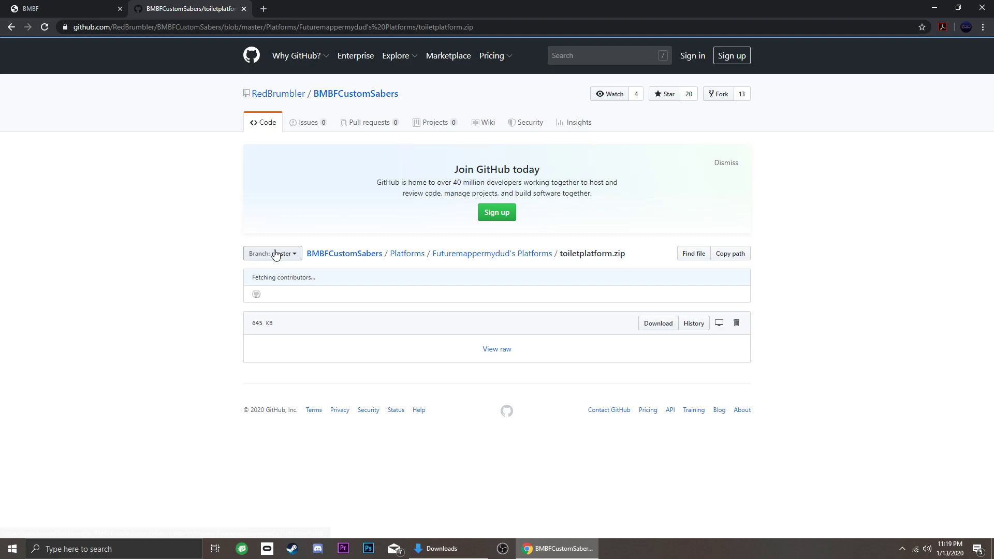
{"action": "left_click", "coordinate": [658, 323]}
Extract the toiletplatform archive into its own folder in Downloads and open that folder.
{"action": "key", "text": "alt+Tab"}
{"action": "right_click", "coordinate": [226, 97]}
{"action": "left_click", "coordinate": [261, 116]}
{"action": "left_click", "coordinate": [524, 385]}
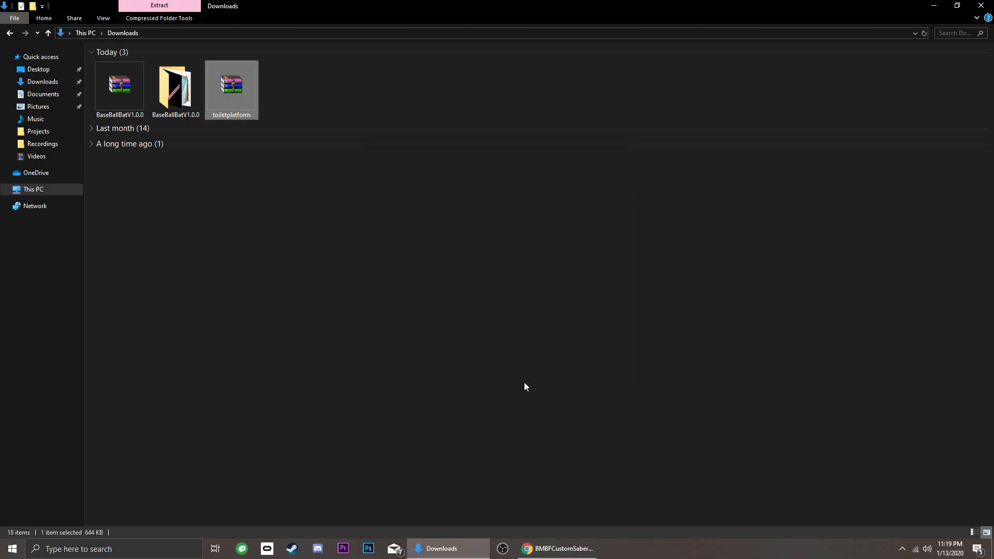
{"action": "double_click", "coordinate": [303, 100]}
In the toiletplatform folder's bmbfmod file, replace {{Platform}} under PreloadFiles with sharedassets3.assets, then save and close the file.
{"action": "double_click", "coordinate": [132, 64]}
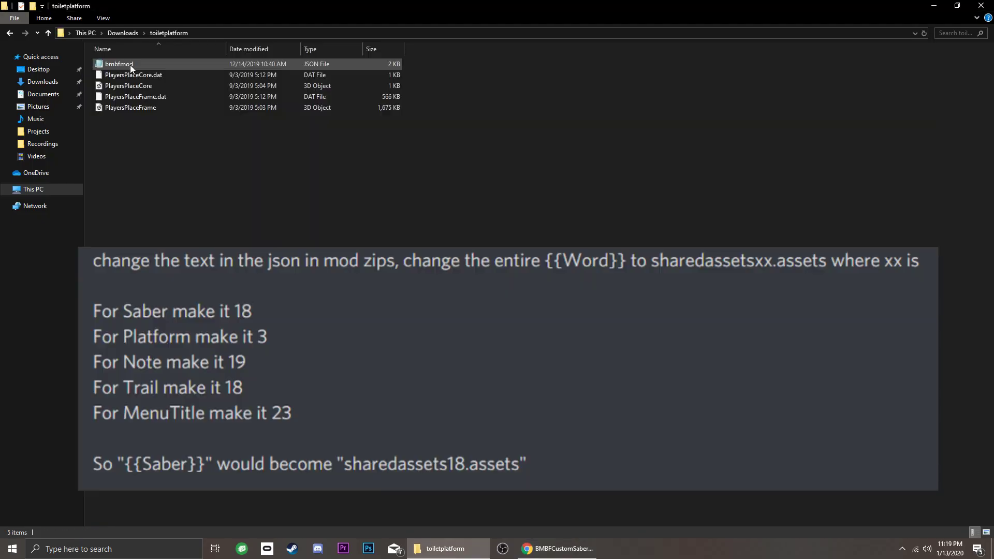
{"action": "double_click", "coordinate": [129, 64]}
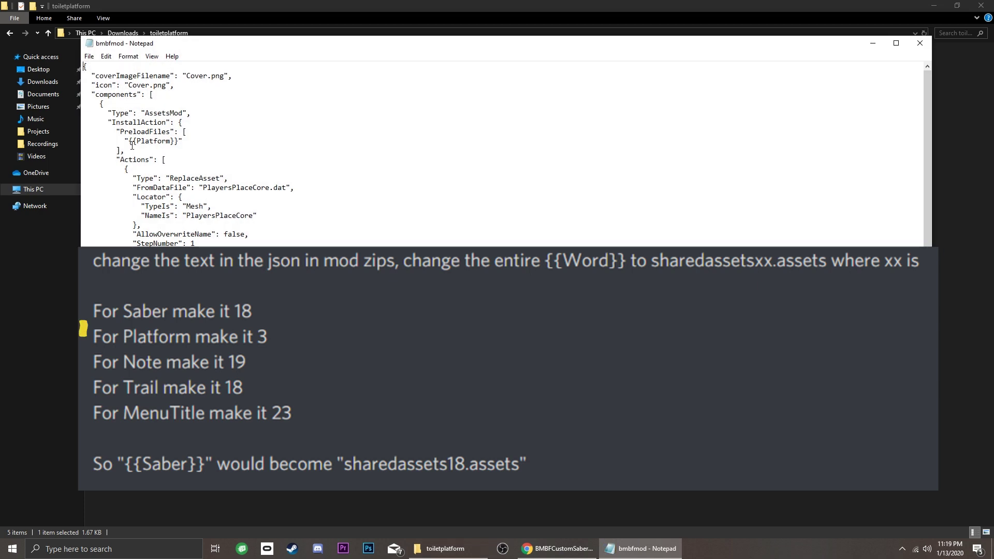
{"action": "left_click_drag", "start_coordinate": [129, 142], "coordinate": [178, 144]}
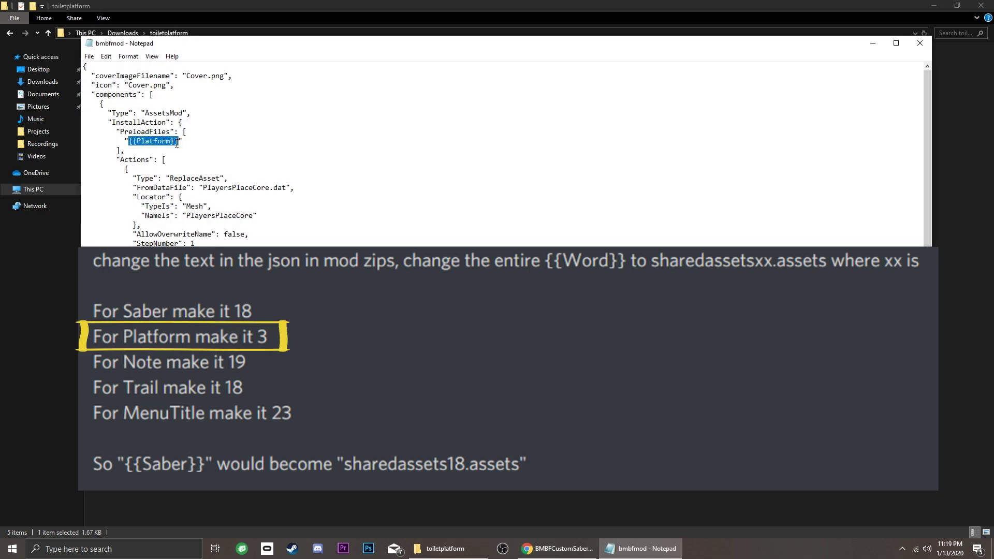
{"action": "type", "text": "snh"}
{"action": "key", "text": "BackSpace"}
{"action": "key", "text": "BackSpace"}
{"action": "type", "text": "hareda"}
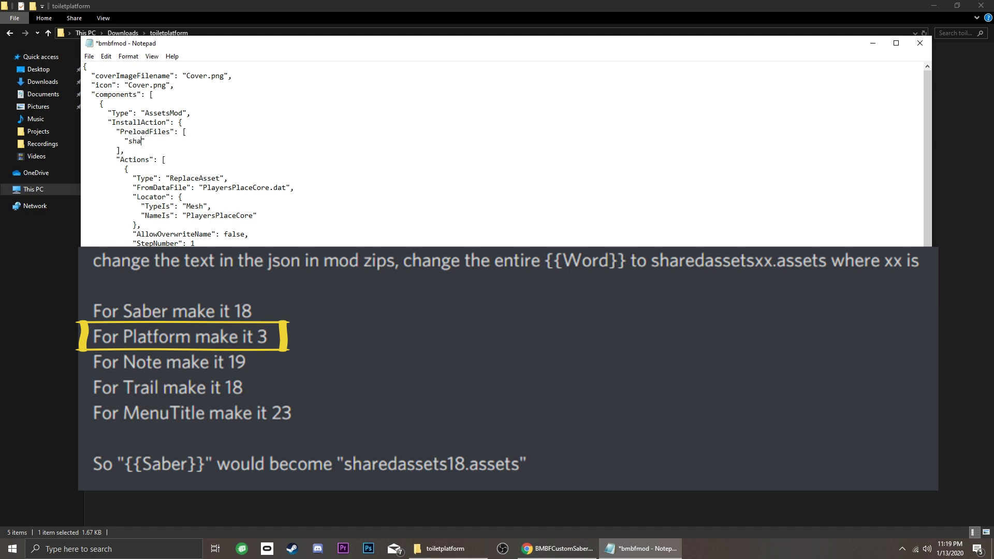
{"action": "type", "text": "ssets3.asset"}
{"action": "type", "text": "s"}
{"action": "left_click", "coordinate": [919, 44]}
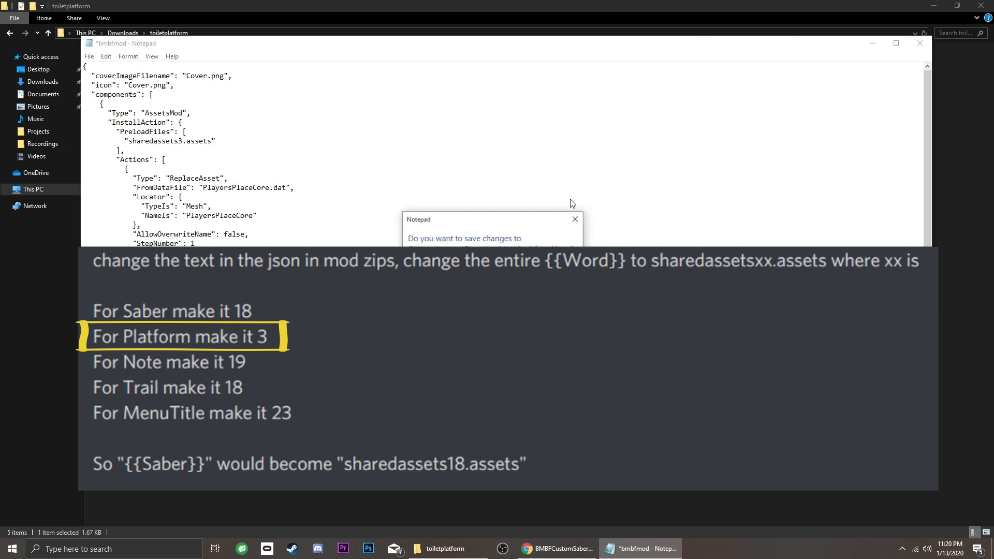
{"action": "key", "text": "Return"}
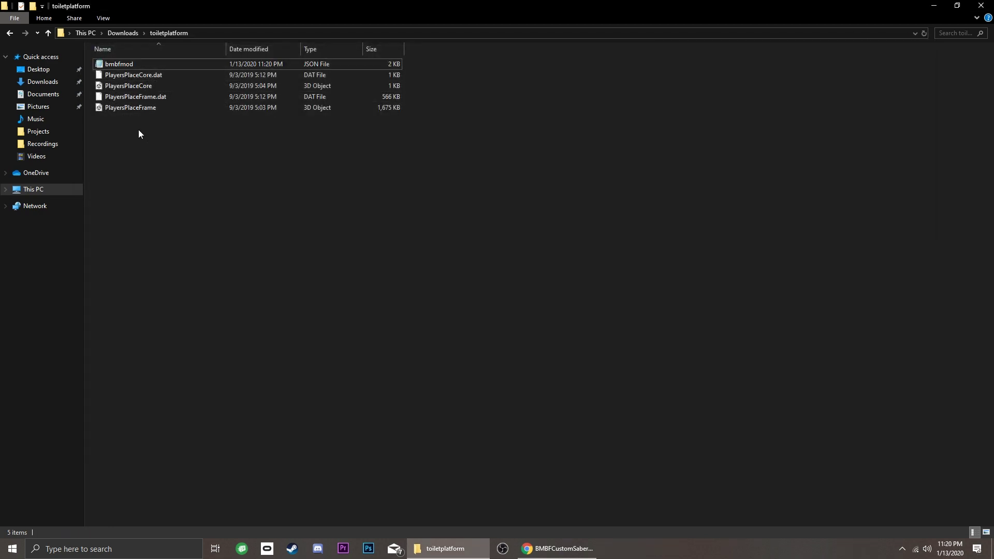
Pack all five files in the toiletplatform folder into a ZIP-format archive named toiletplatform.zip.
{"action": "left_click_drag", "start_coordinate": [138, 129], "coordinate": [116, 63]}
{"action": "right_click", "coordinate": [116, 63]}
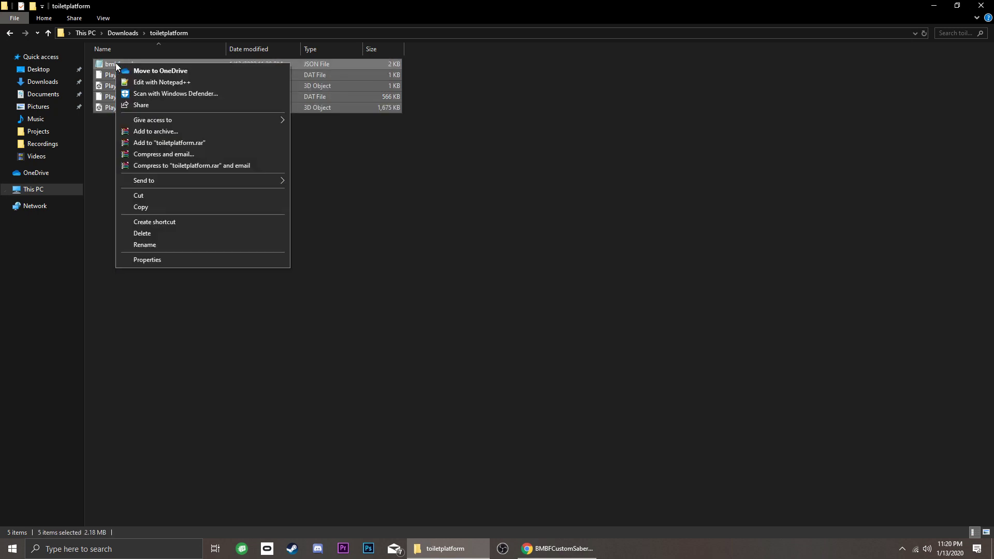
{"action": "left_click", "coordinate": [144, 131]}
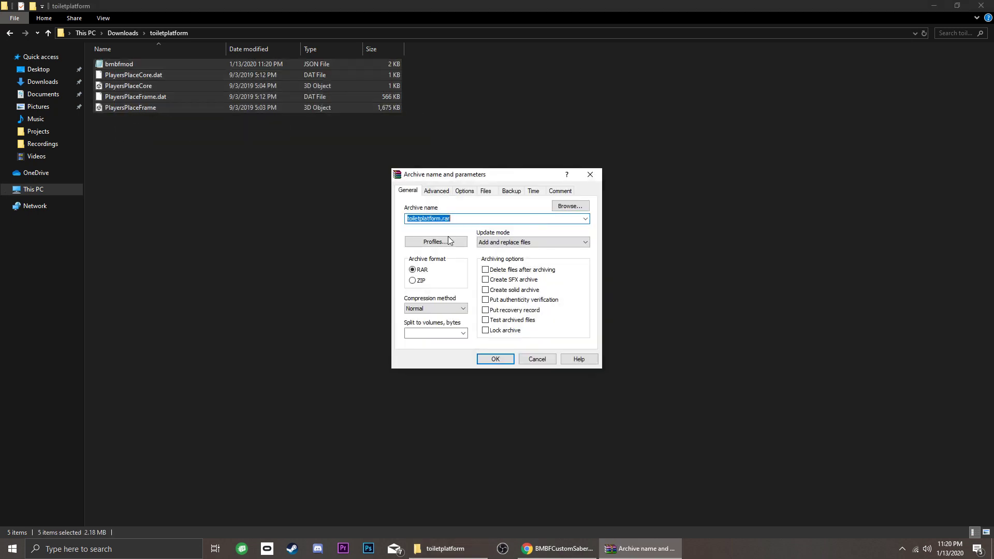
{"action": "left_click", "coordinate": [422, 282]}
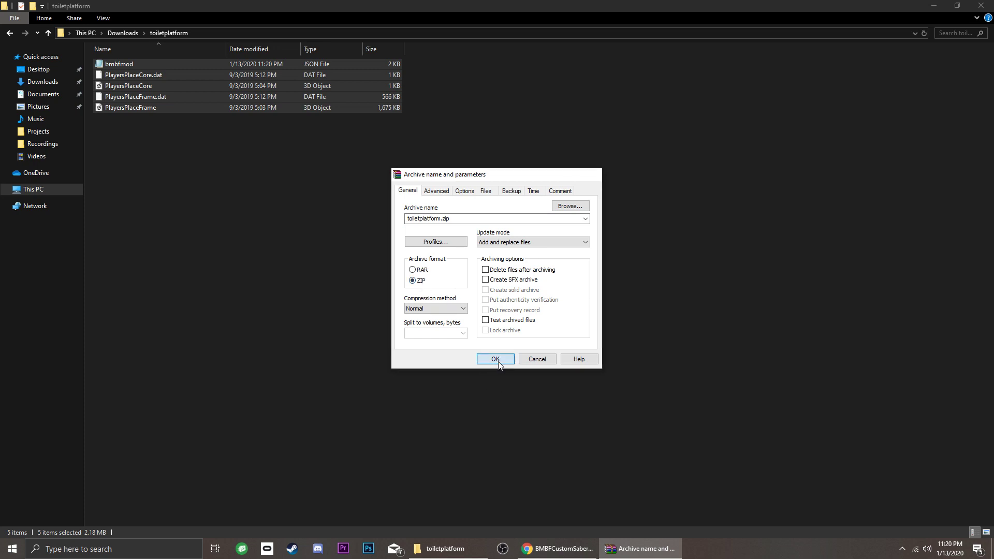
{"action": "left_click", "coordinate": [495, 360]}
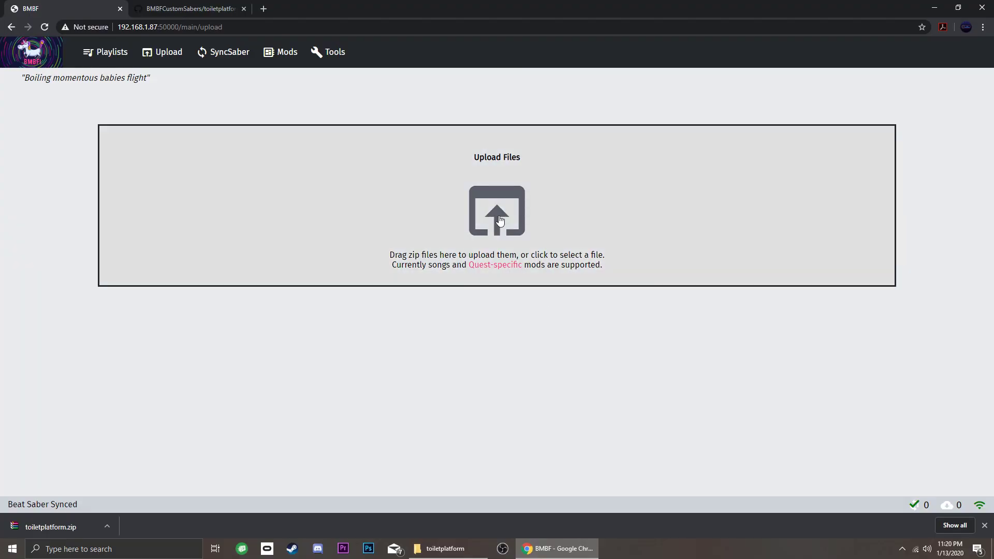
Upload the new toiletplatform archive from inside the extracted toiletplatform folder to BMBF in the browser.
{"action": "left_click", "coordinate": [495, 216]}
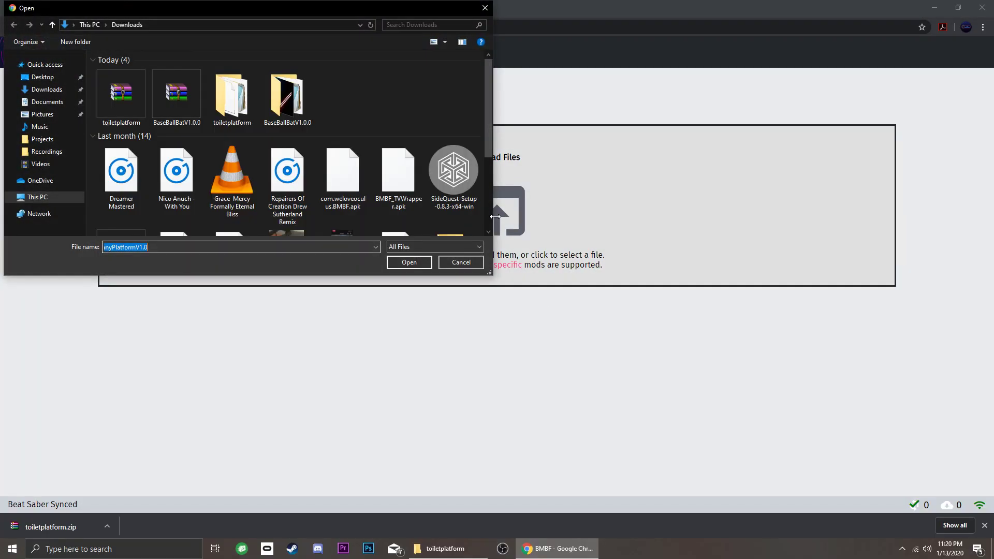
{"action": "double_click", "coordinate": [256, 91]}
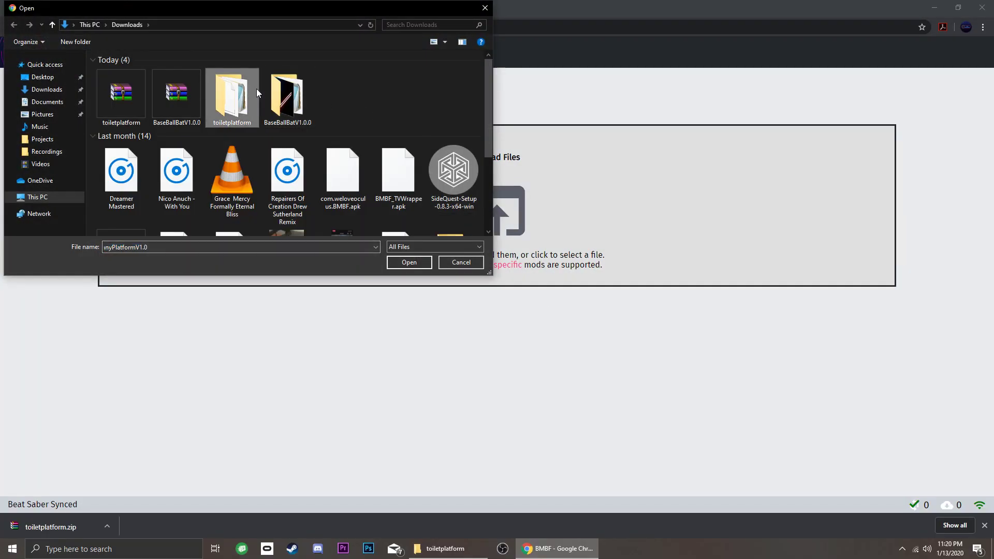
{"action": "double_click", "coordinate": [126, 127]}
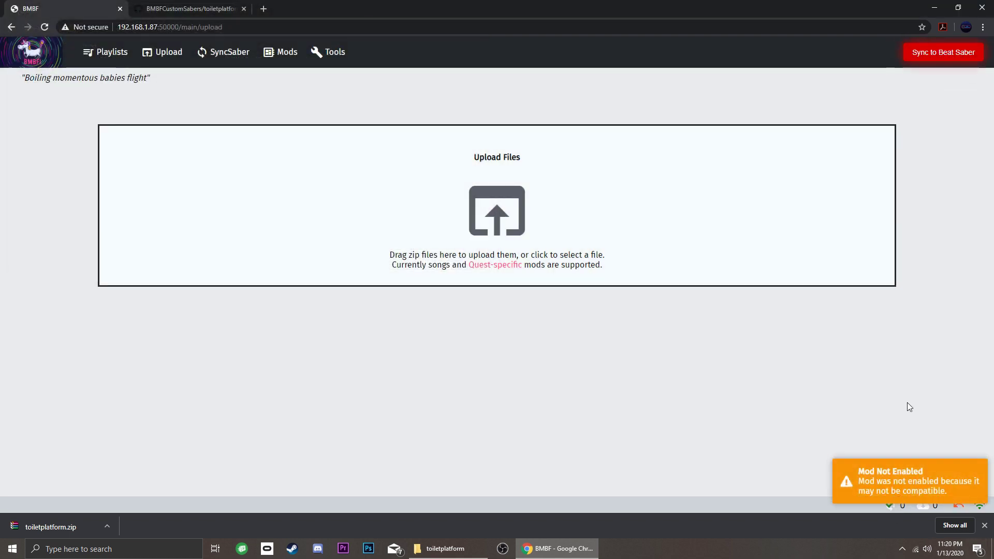
Activate the Toilet Platform mod in BMBF, accepting the compatibility warning, and sync to Beat Saber.
{"action": "left_click", "coordinate": [955, 285]}
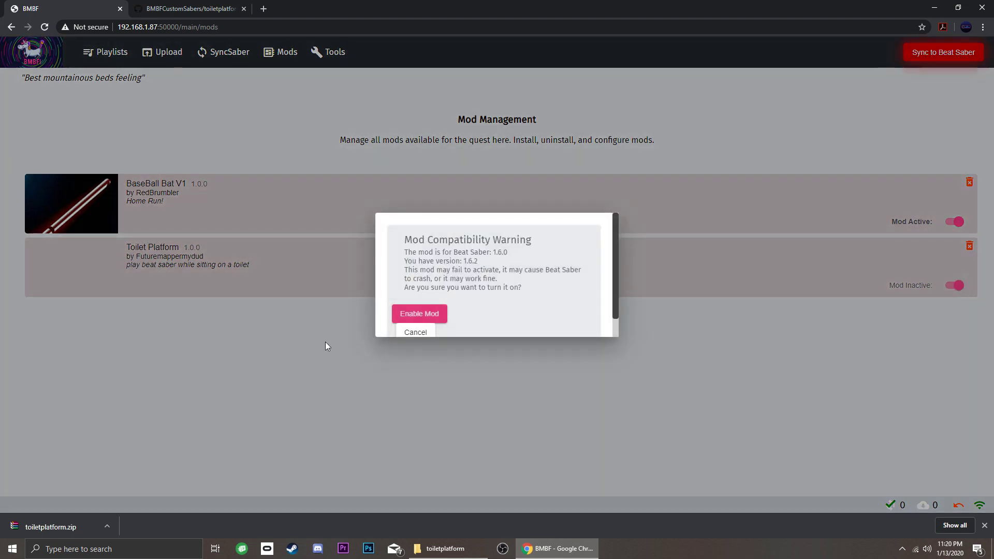
{"action": "left_click", "coordinate": [412, 316]}
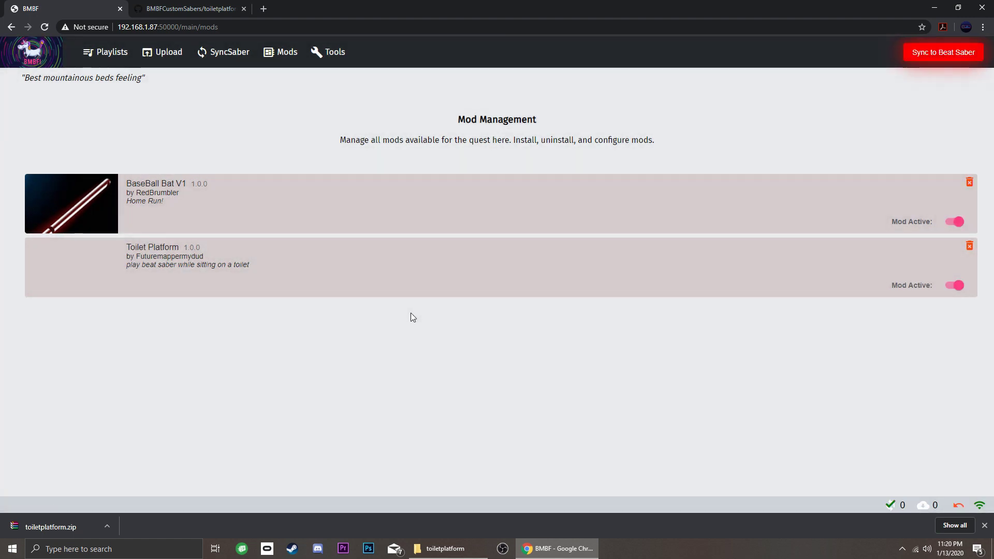
{"action": "left_click", "coordinate": [924, 57]}
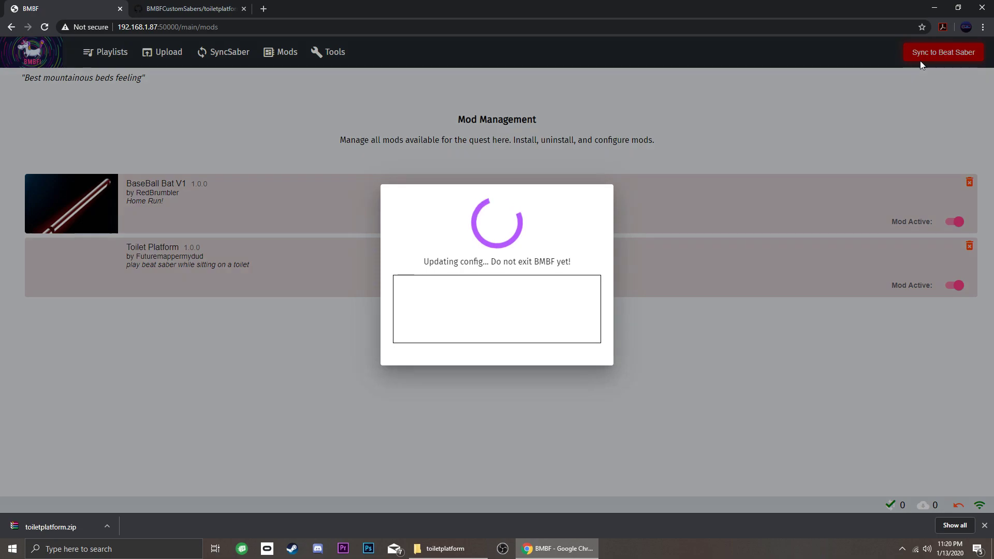